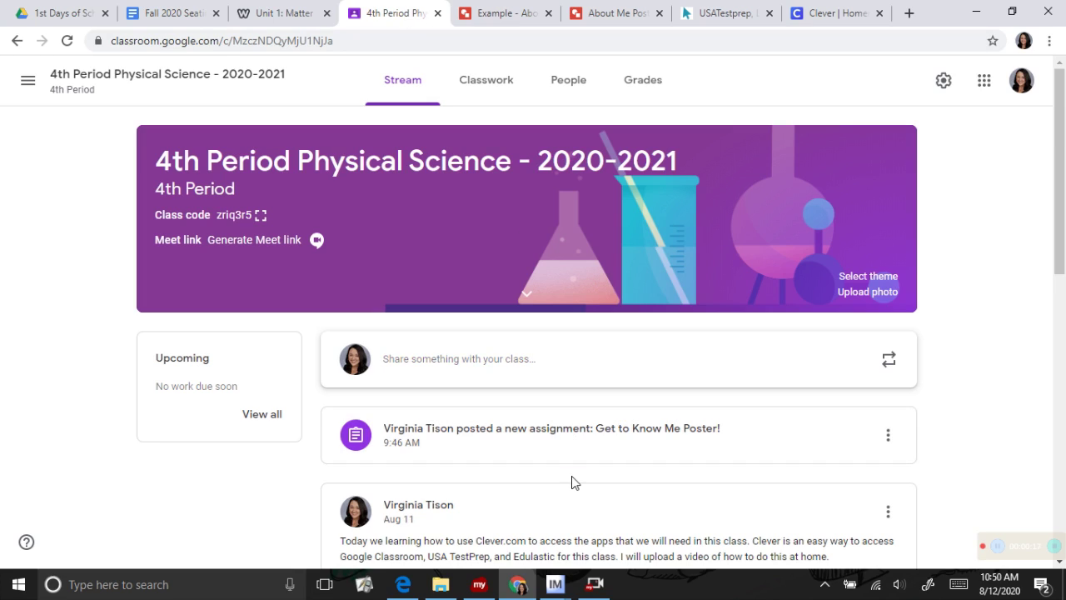
Open the "Get to Know Me Poster!" assignment from the class stream and view its instructions.
scroll(573, 485, "down", 2)
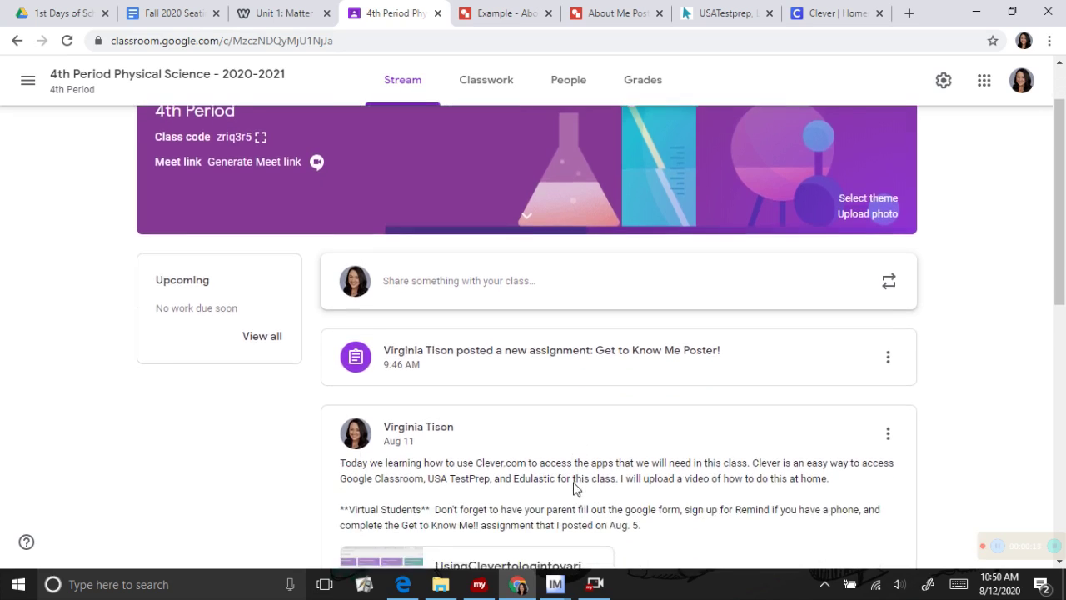
scroll(572, 479, "up", 1)
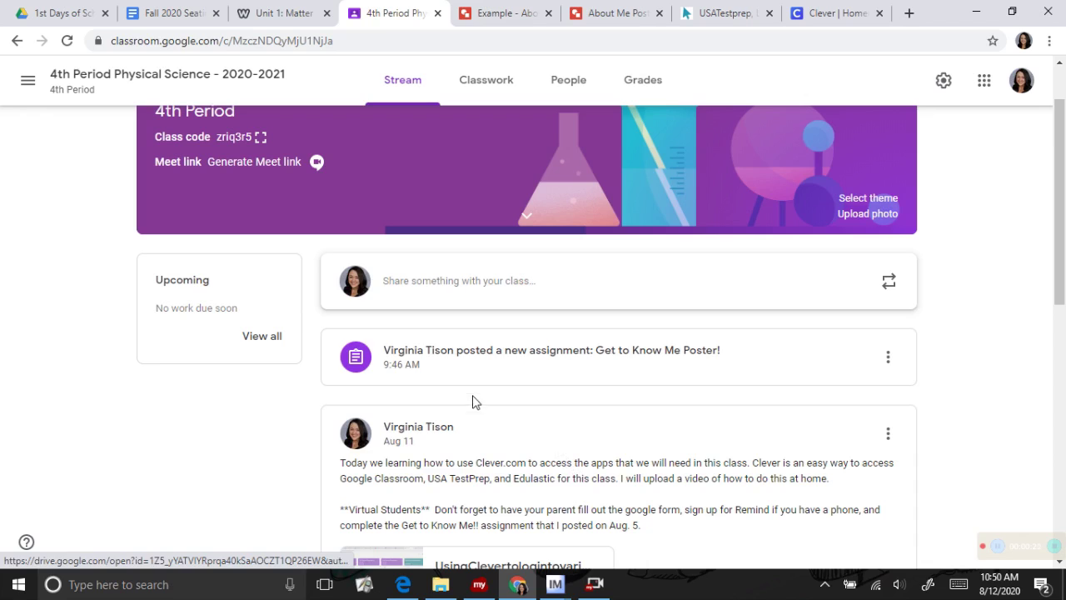
left_click(566, 365)
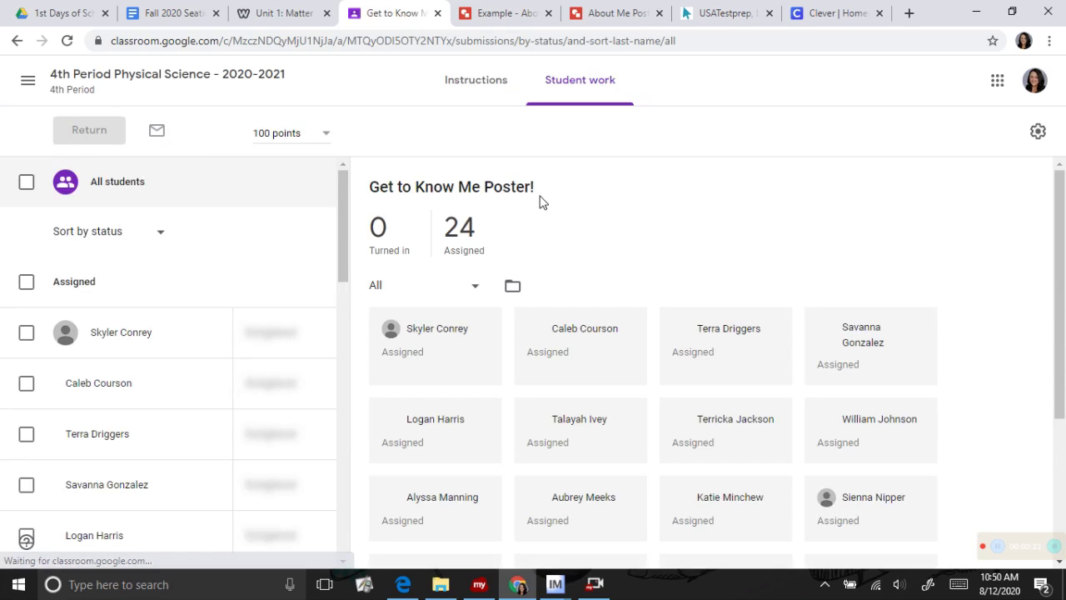
left_click(477, 93)
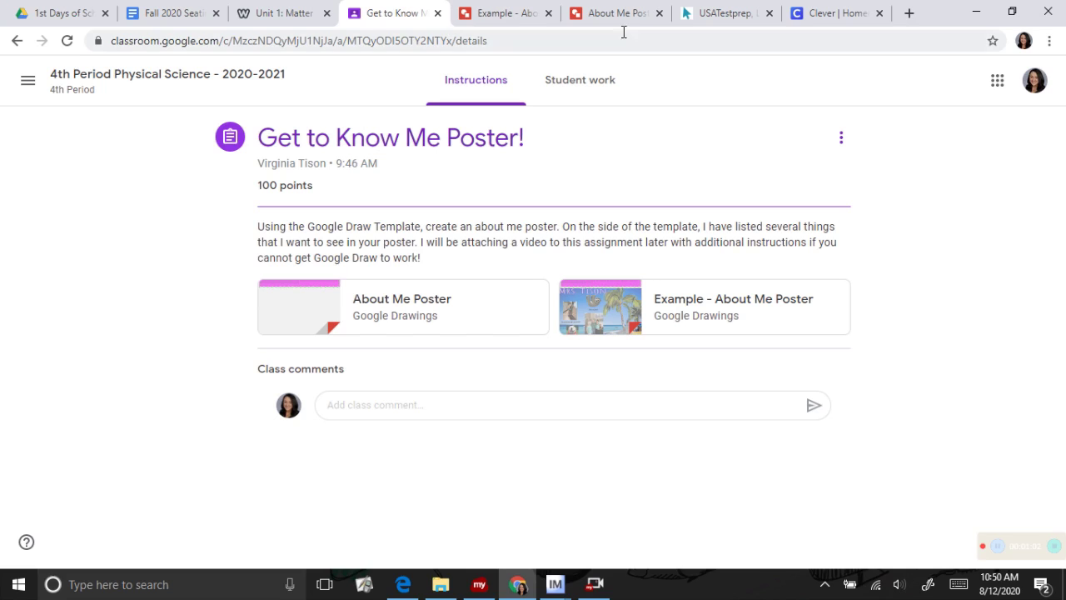
Switch to the open About Me Poster drawing and insert a table with one column and three rows.
left_click(606, 13)
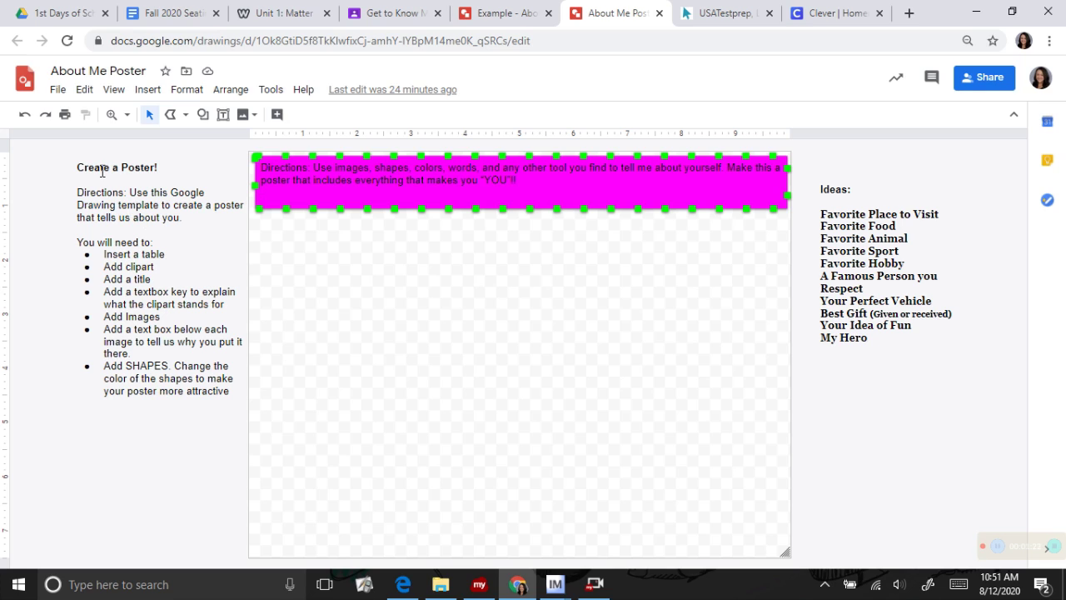
left_click(147, 90)
mouse_move(160, 116)
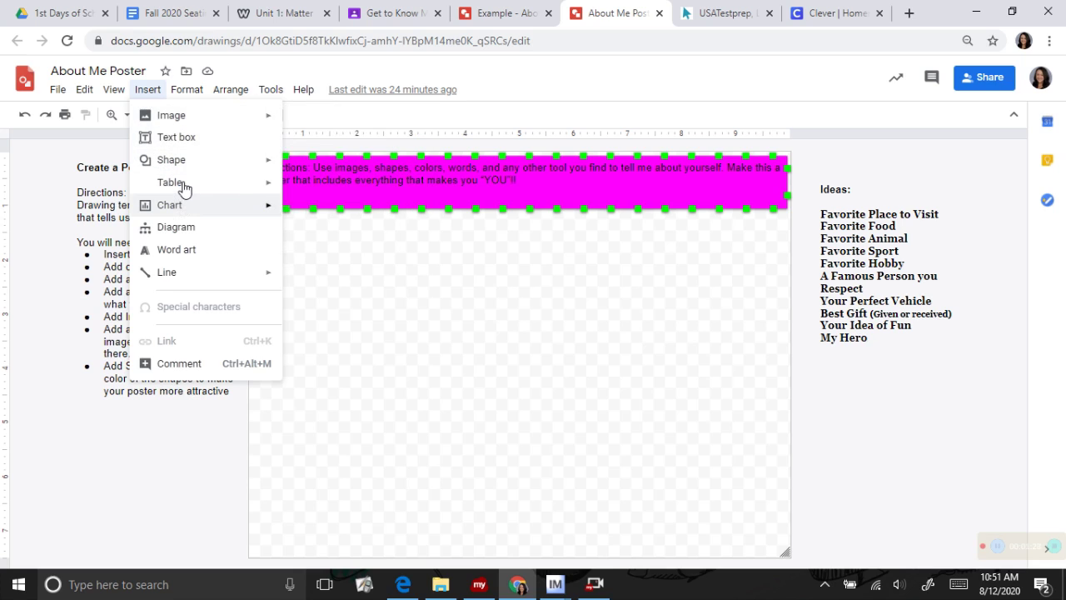
mouse_move(184, 189)
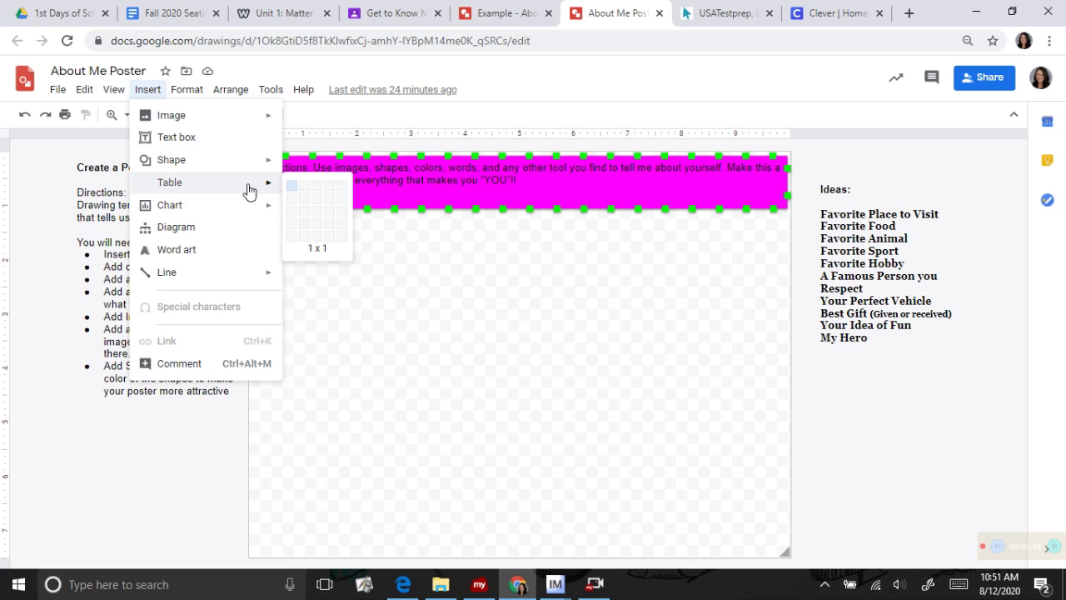
left_click(295, 215)
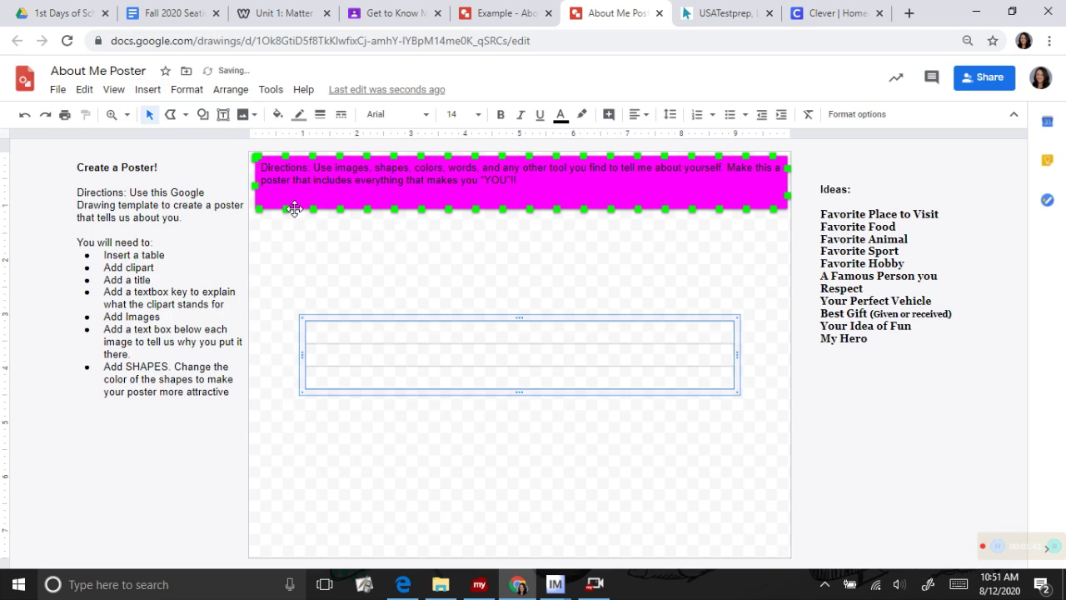
Enter "My Favorite Place to GO" in the first row of the table.
left_click(564, 331)
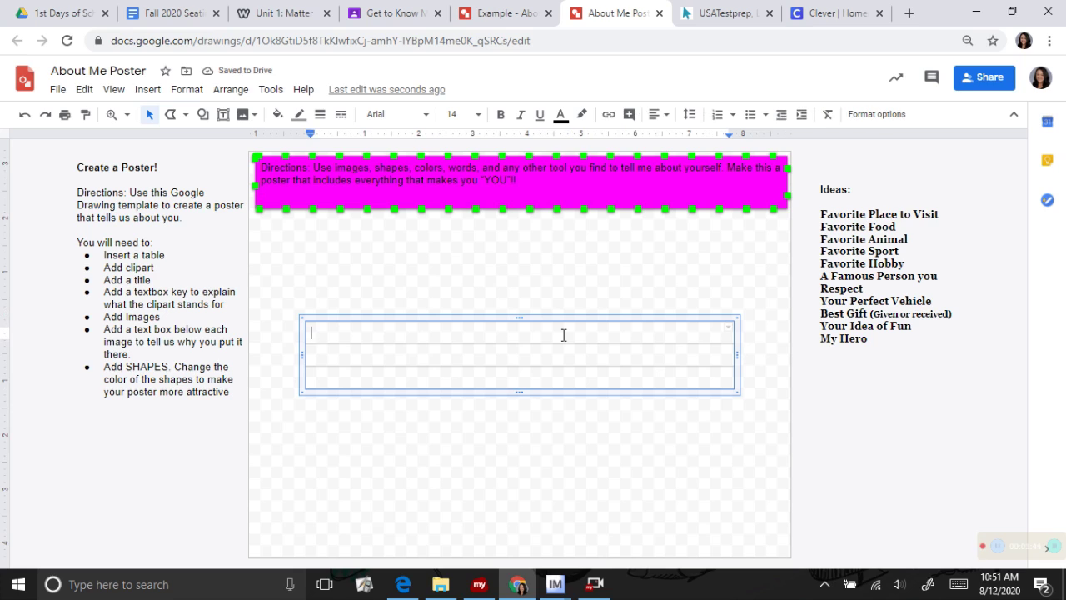
type("My Favori")
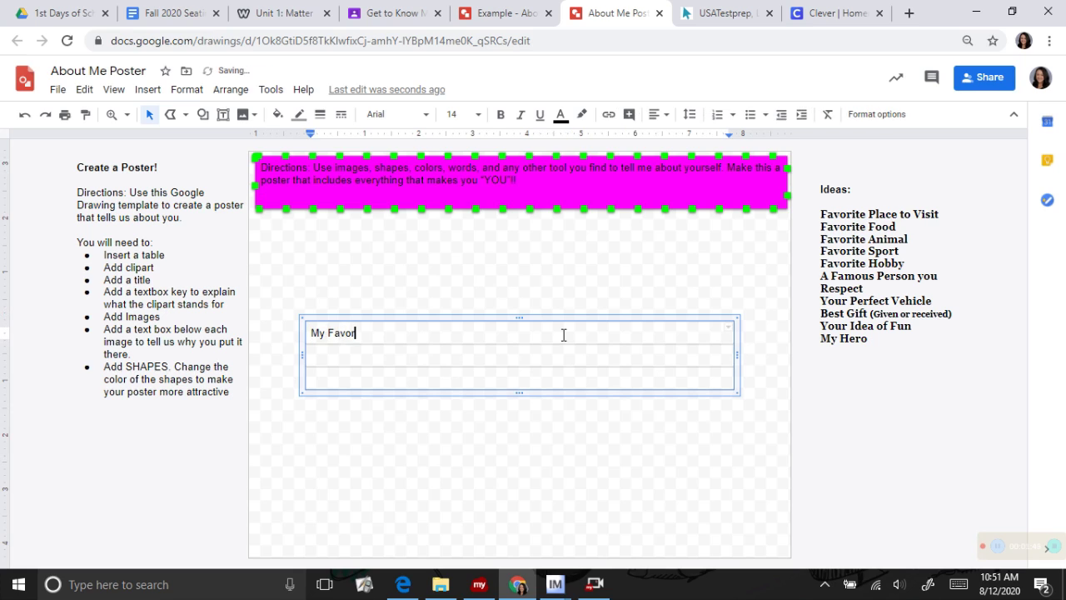
type("te Peop")
key("BackSpace")
type("People")
key("BackSpace")
key("BackSpace")
key("BackSpace")
key("BackSpace")
key("BackSpace")
type("lace to gi")
key("BackSpace")
key("BackSpace")
type("GO")
left_click(502, 353)
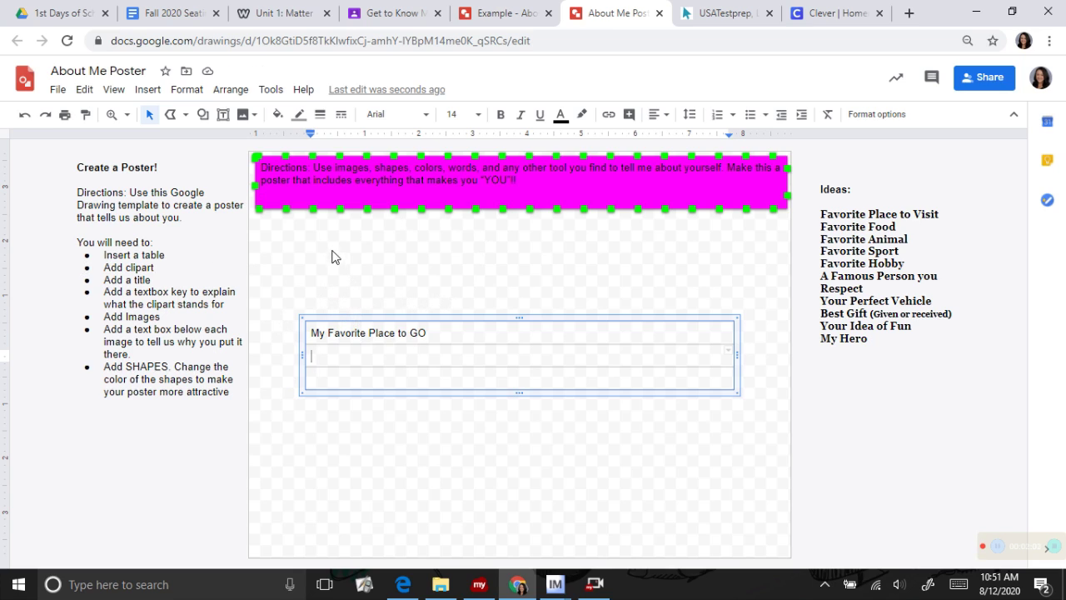
left_click(148, 92)
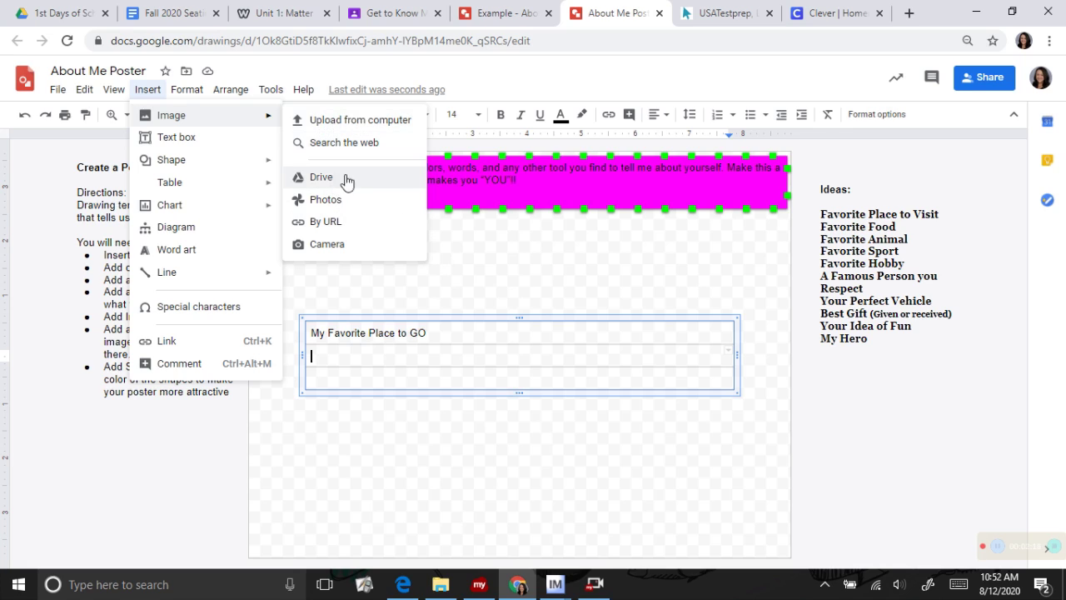
left_click(494, 290)
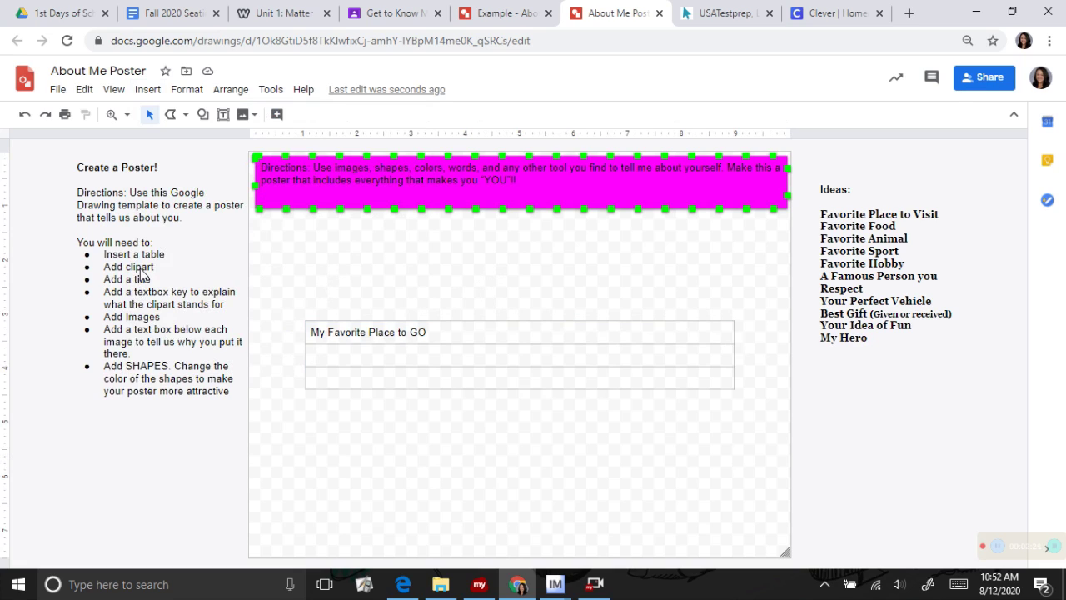
Add a text box reading "jfdklsafjdsjaf" between the directions banner and the table, and shorten its height to fit one line.
left_click(148, 89)
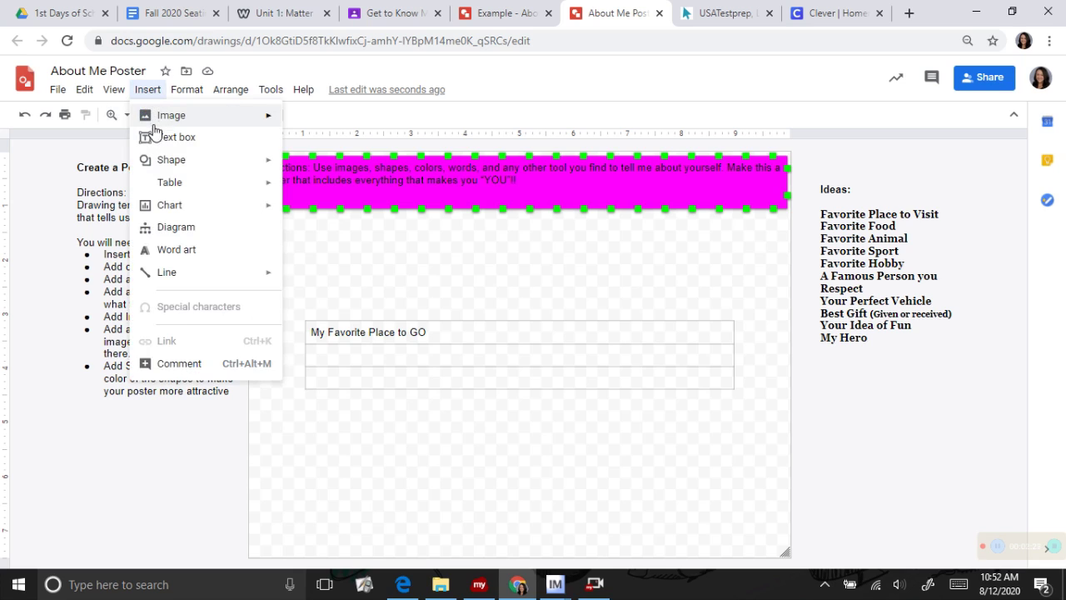
left_click(150, 136)
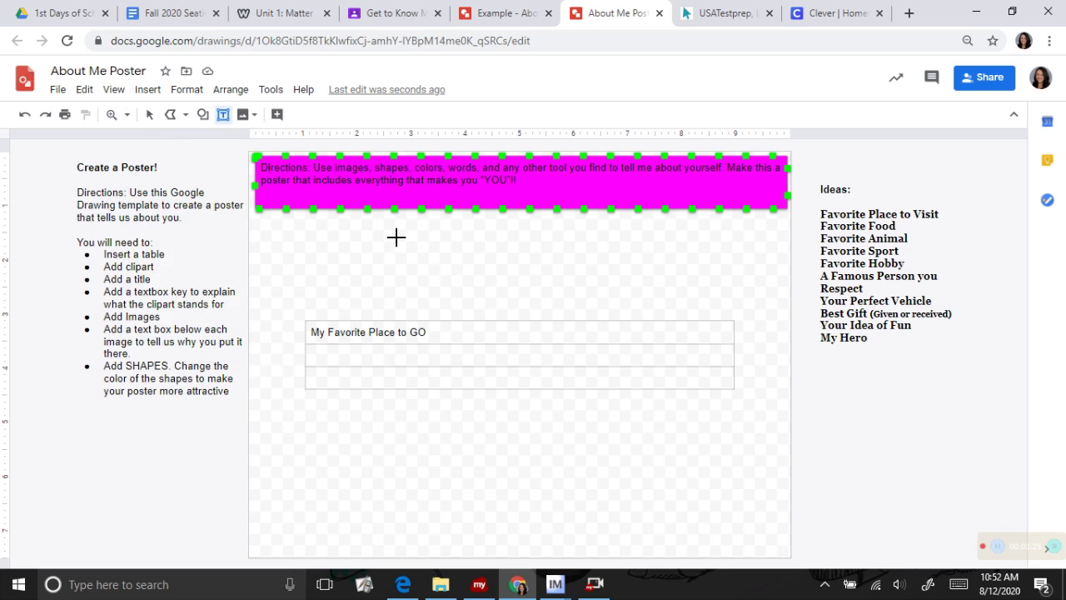
left_click_drag(396, 237, 631, 293)
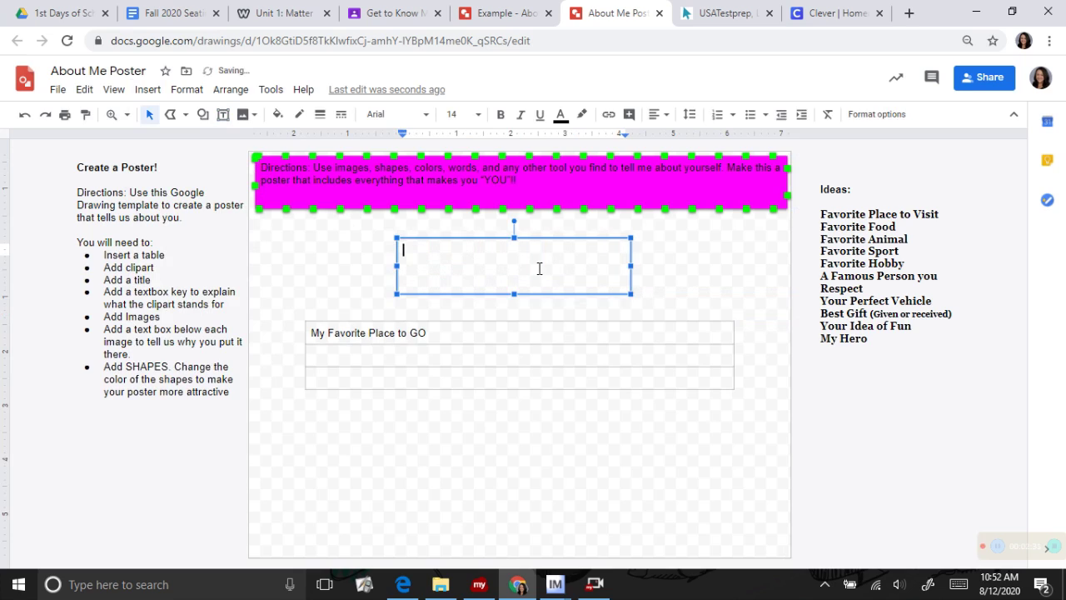
type("jfdklsafjdsjaf")
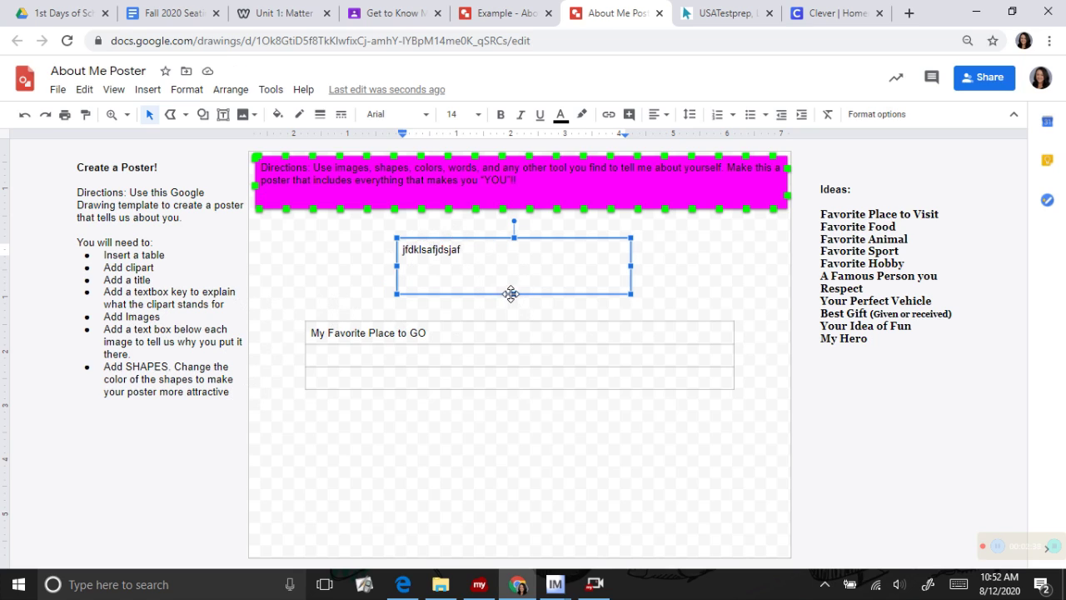
left_click_drag(514, 293, 513, 264)
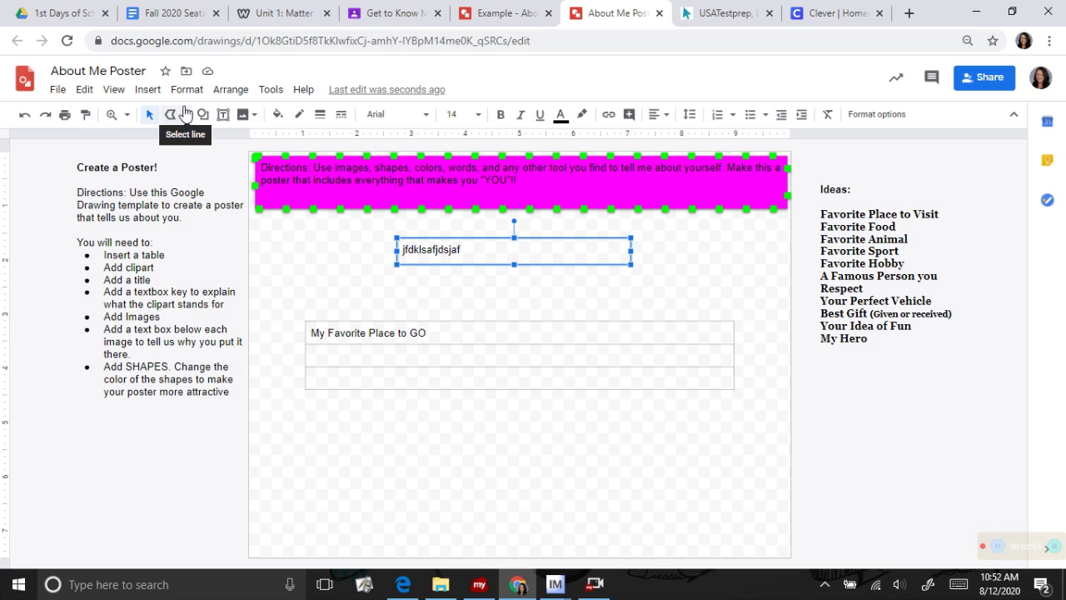
Draw a lightning bolt shape about 2.25 inches wide and 1.5 inches tall below the table.
left_click(147, 89)
mouse_move(162, 166)
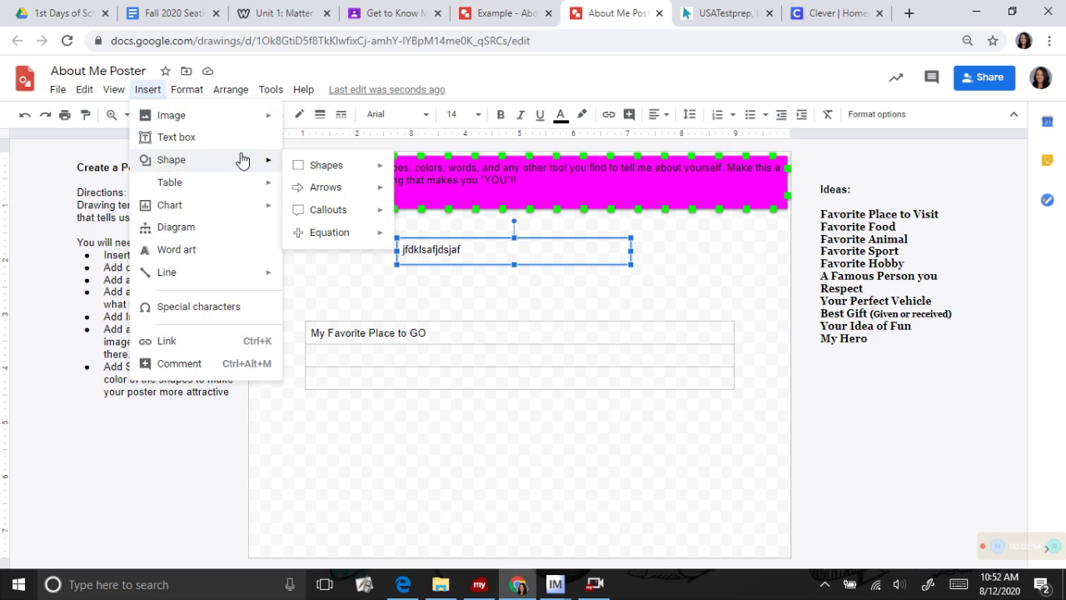
mouse_move(328, 172)
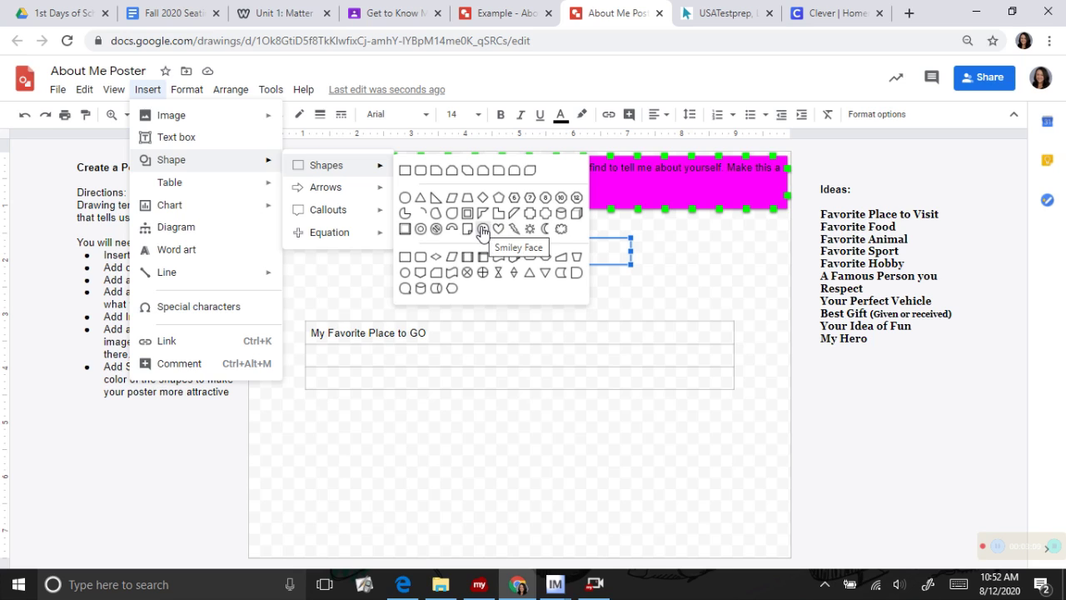
left_click(520, 232)
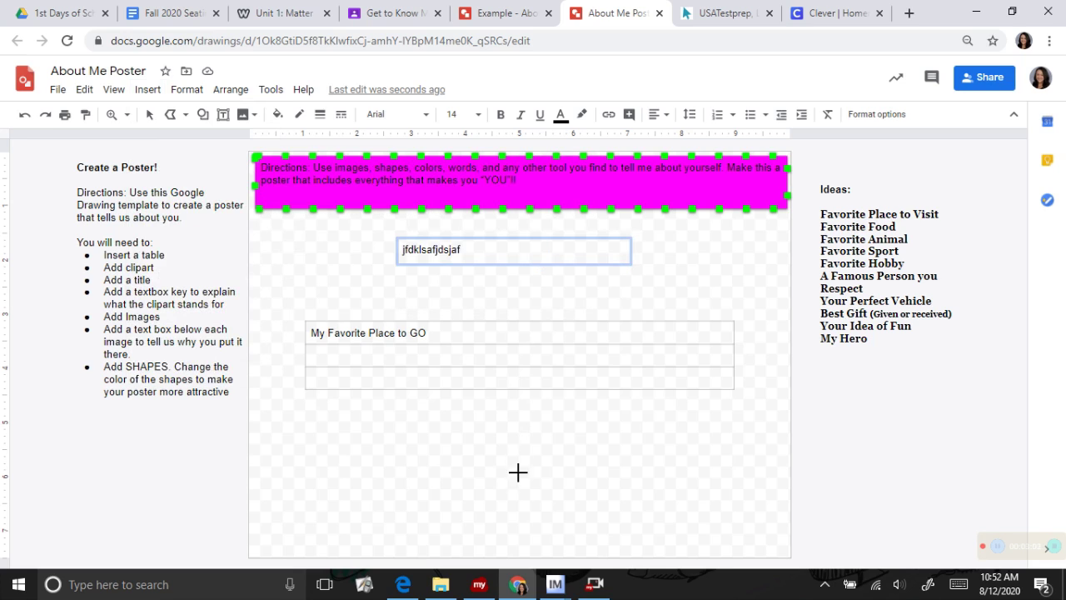
left_click_drag(489, 436, 611, 515)
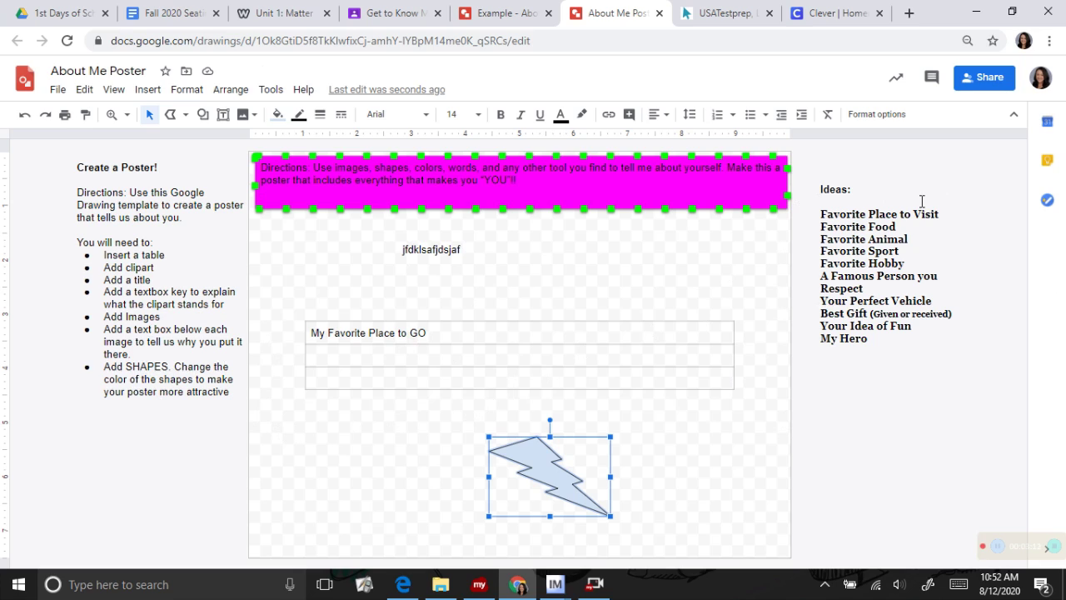
Switch to the Example - About Me Poster drawing and examine its word art title and beach background image.
left_click(525, 13)
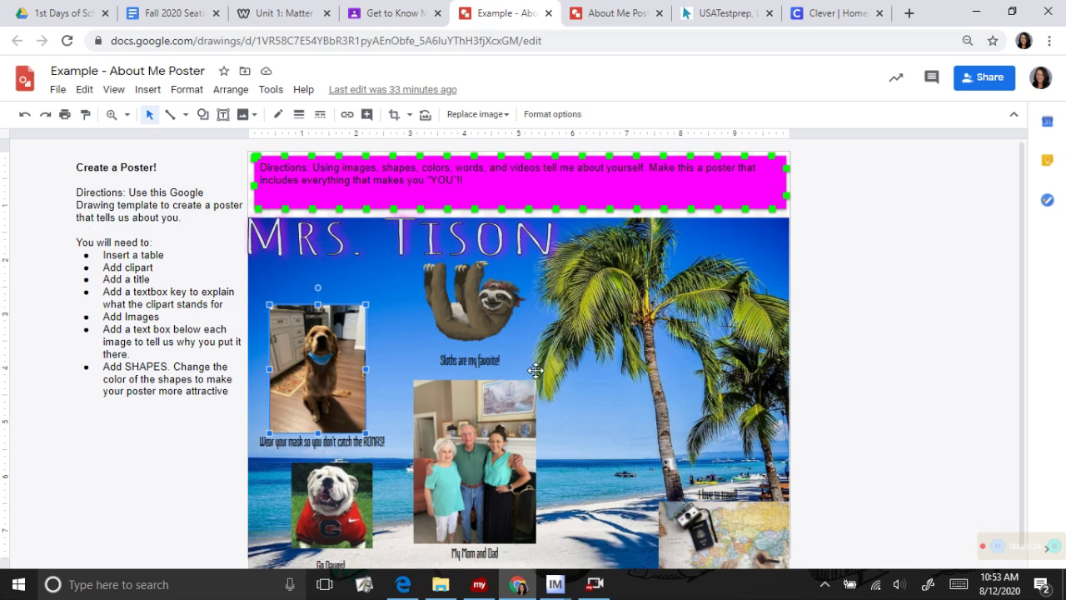
scroll(616, 375, "down", 1)
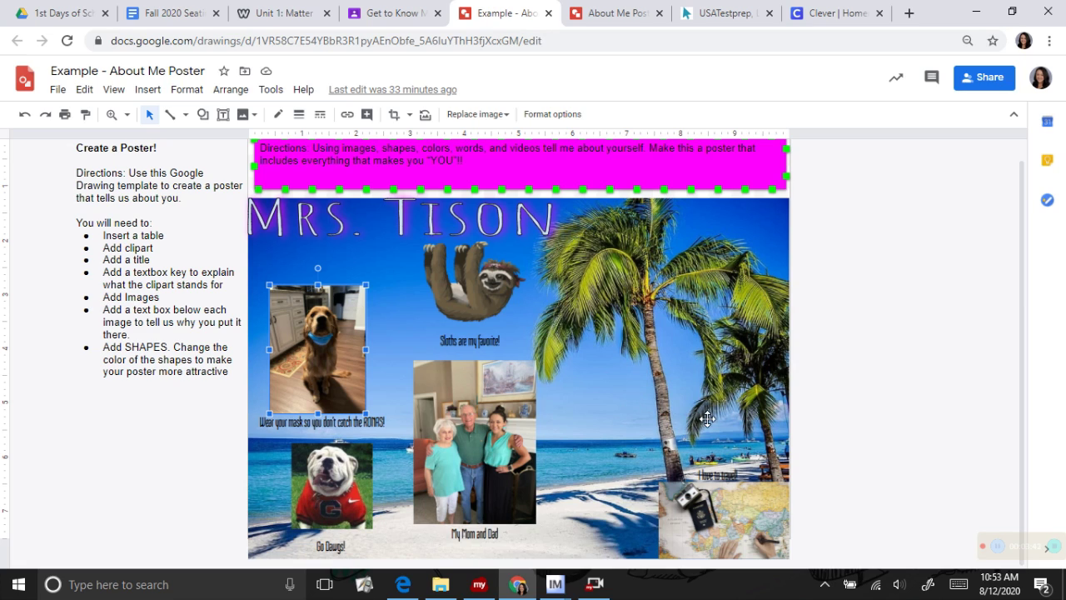
left_click(418, 212)
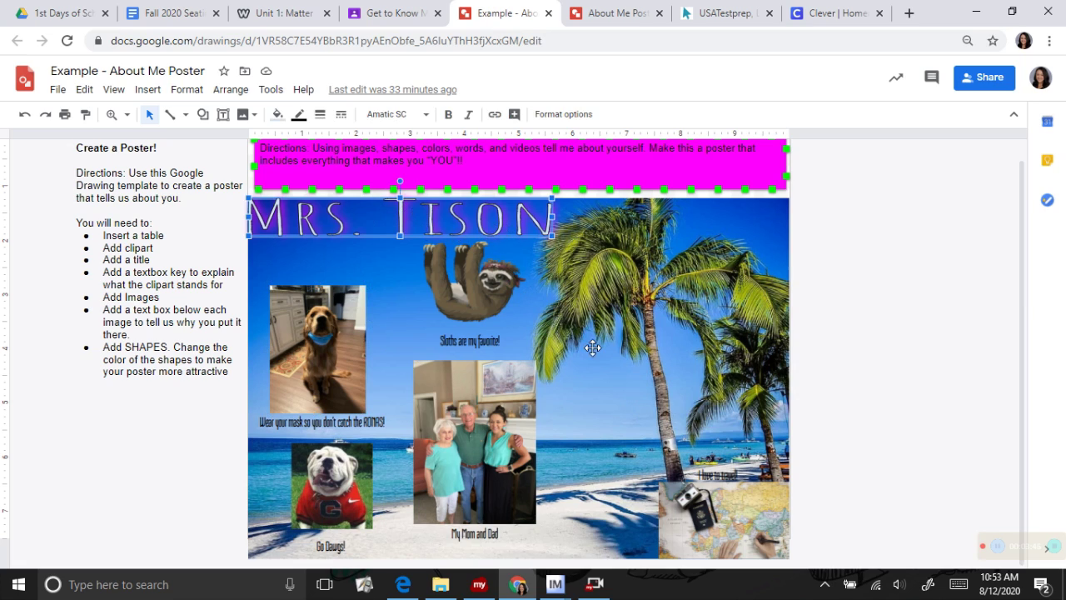
left_click(606, 307)
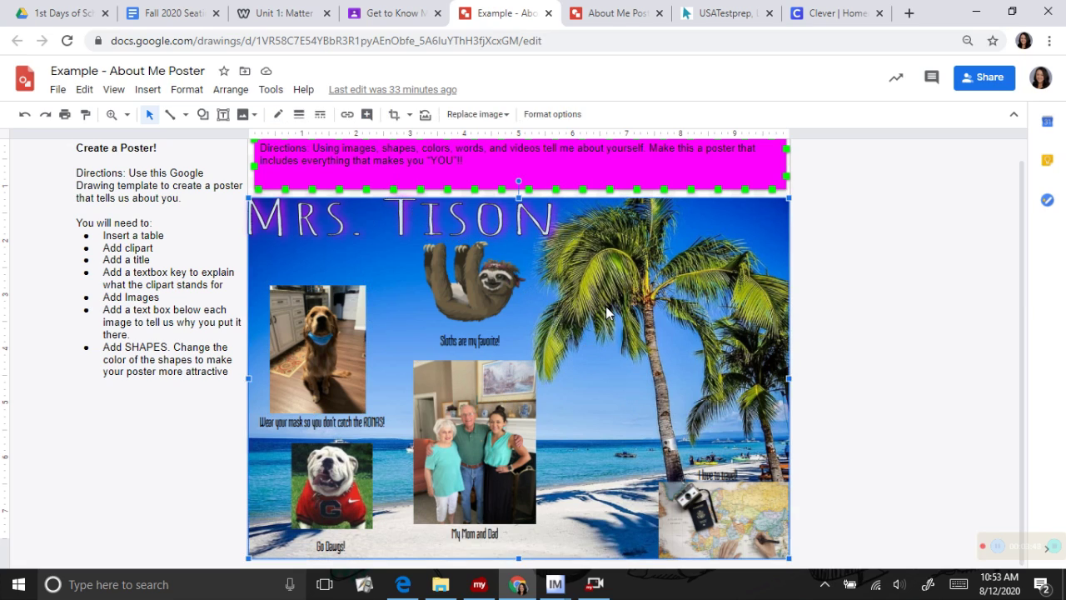